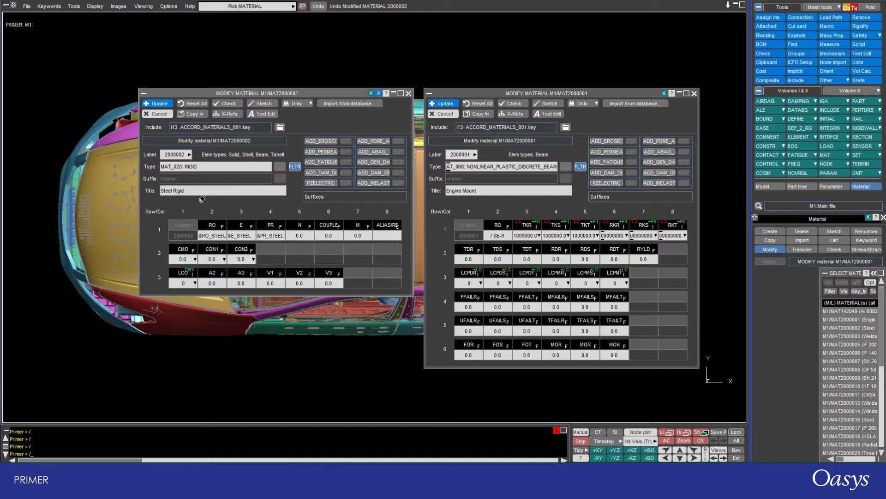
{"action": "right_click", "coordinate": [199, 235]}
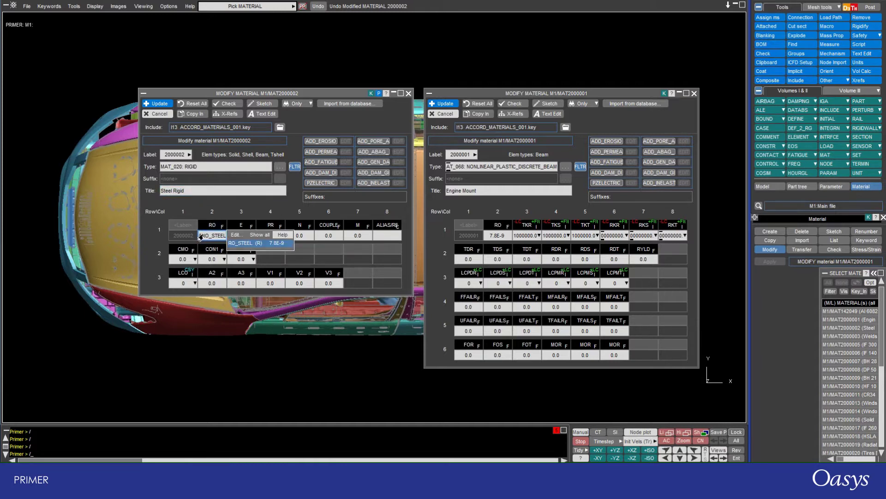
{"action": "right_click", "coordinate": [233, 236]}
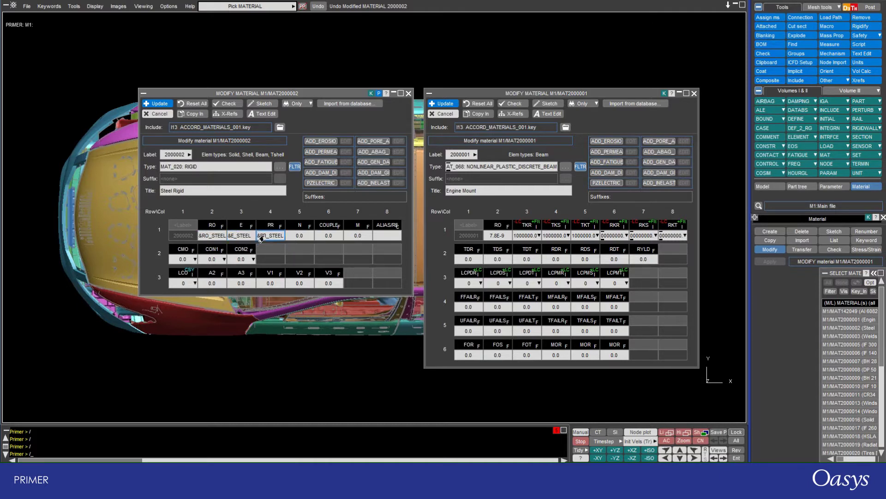
{"action": "right_click", "coordinate": [270, 237]}
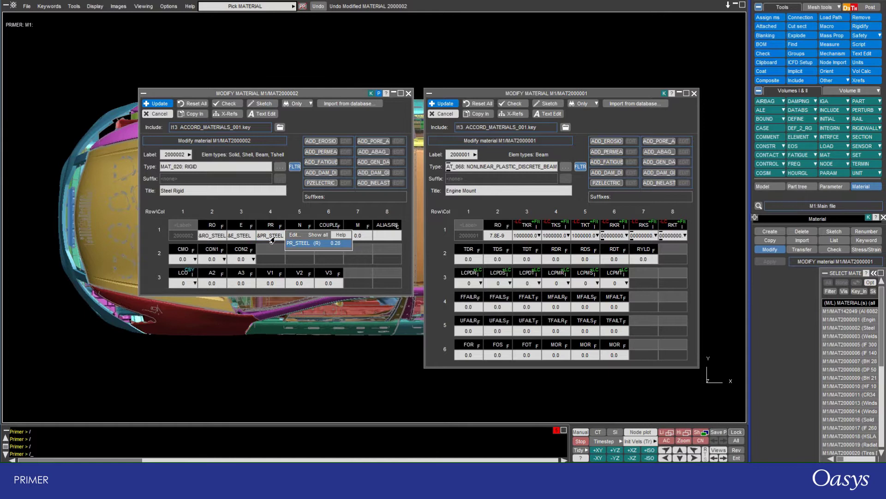
{"action": "right_click", "coordinate": [206, 236]}
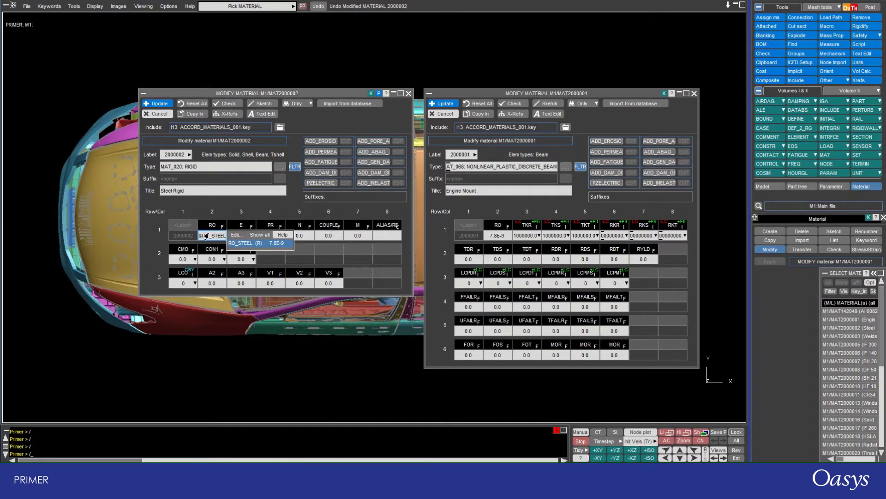
{"action": "left_click", "coordinate": [233, 235]}
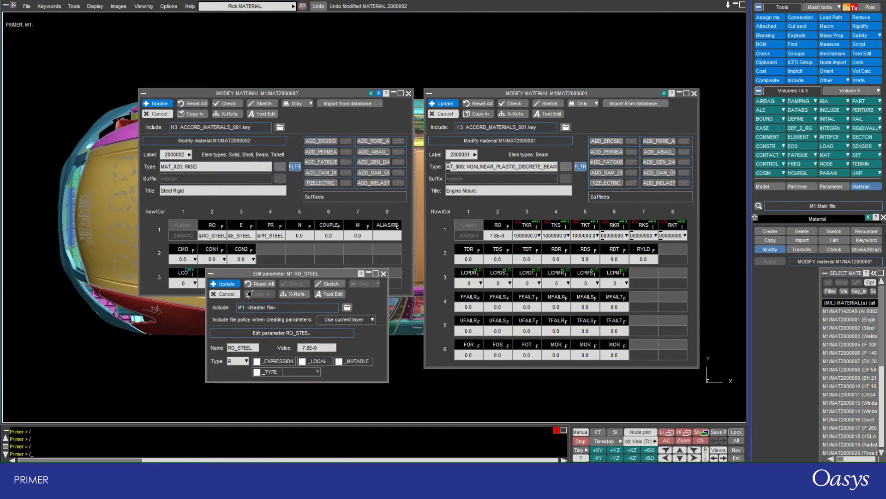
{"action": "left_click", "coordinate": [316, 348]}
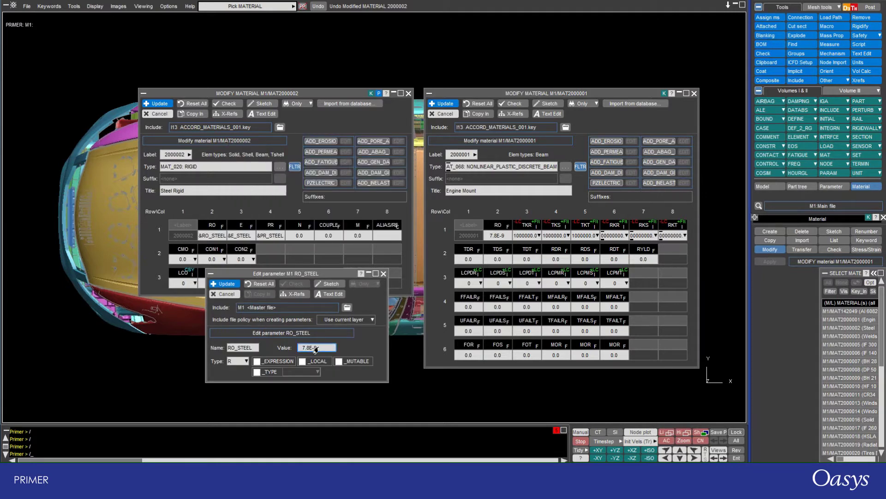
{"action": "left_click", "coordinate": [245, 348]}
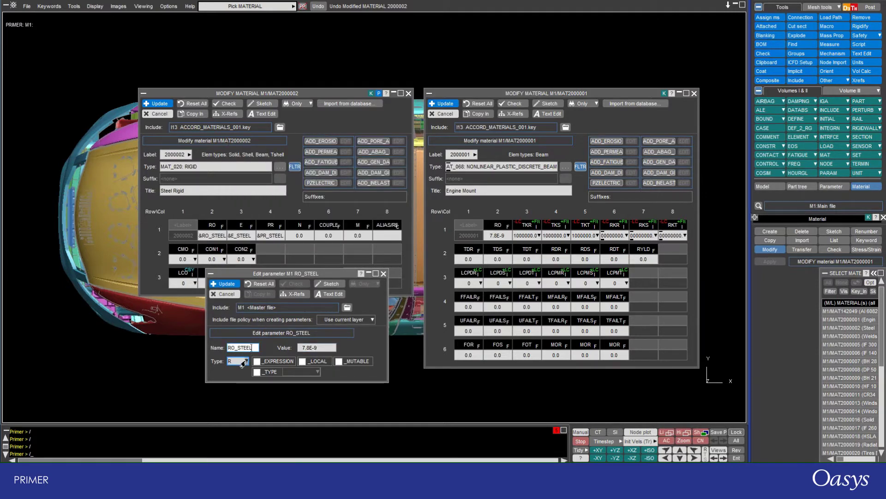
{"action": "left_click", "coordinate": [243, 362]}
{"action": "left_click", "coordinate": [253, 347]}
{"action": "key", "text": "Return"}
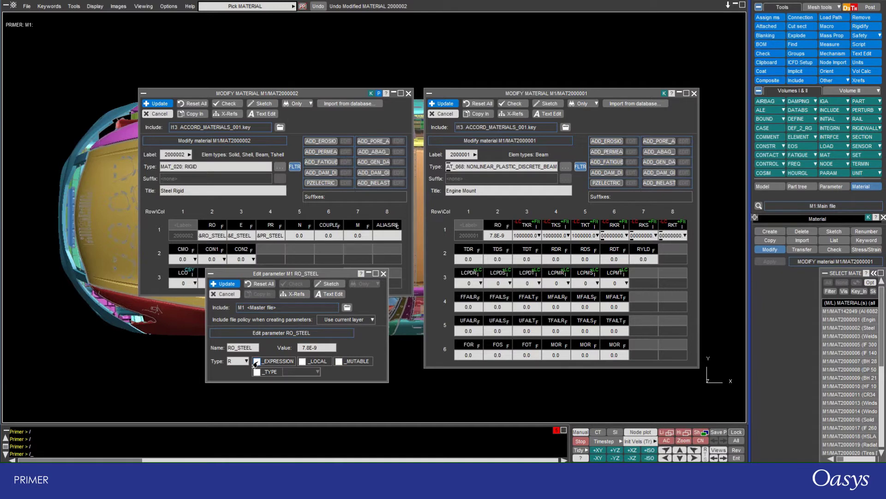
{"action": "left_click", "coordinate": [300, 348]}
{"action": "left_click_drag", "start_coordinate": [279, 276], "coordinate": [280, 239]}
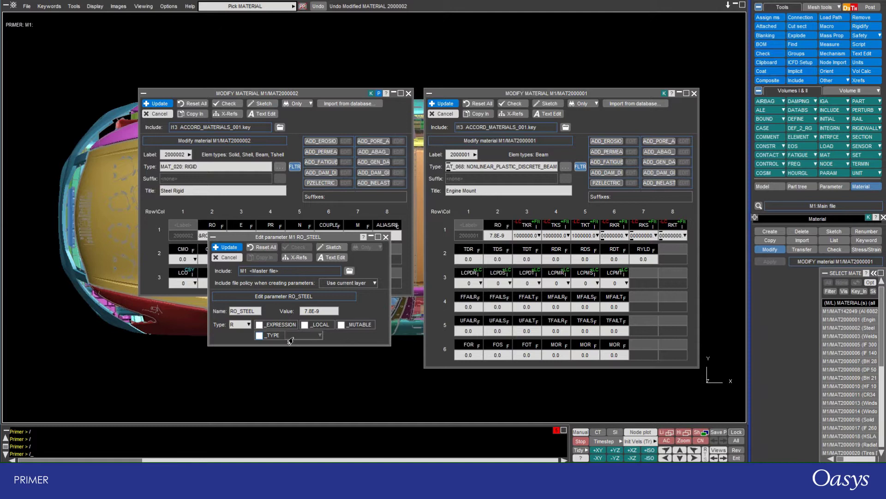
{"action": "left_click", "coordinate": [259, 335]}
{"action": "left_click", "coordinate": [315, 339]}
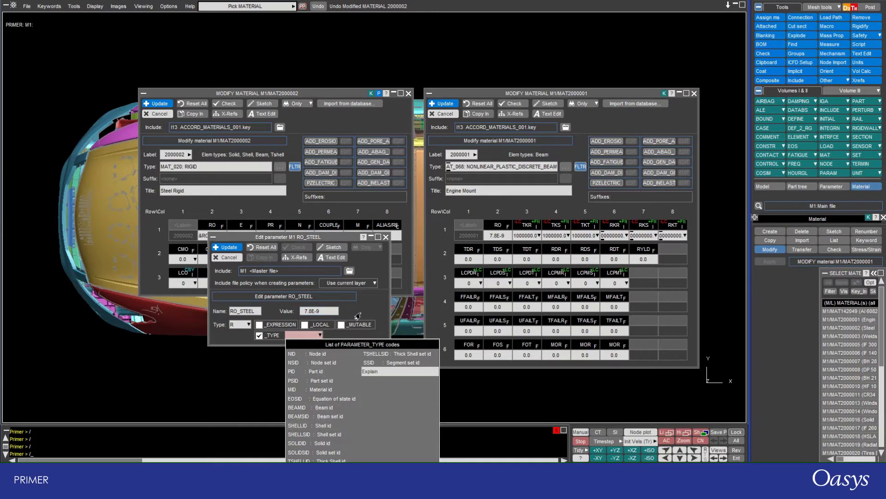
{"action": "left_click", "coordinate": [357, 316]}
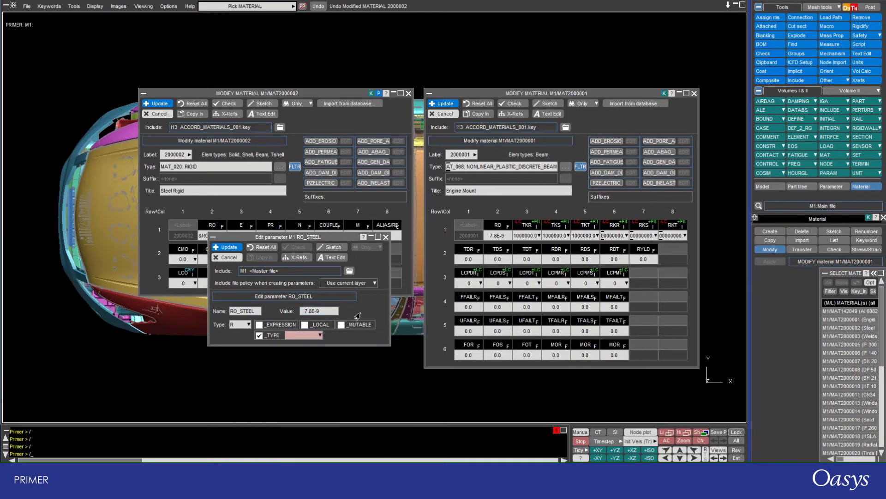
{"action": "left_click", "coordinate": [224, 258]}
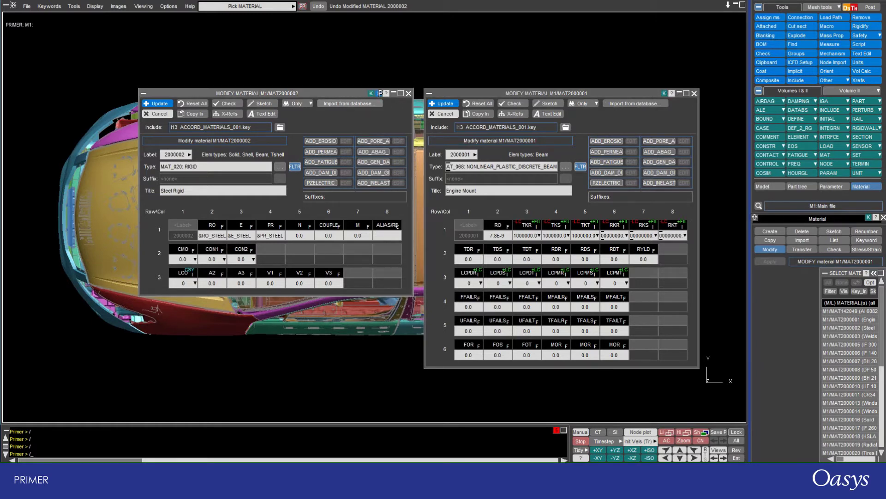
Show parameter values instead of names on the Steel Rigid material card.
{"action": "left_click", "coordinate": [208, 238]}
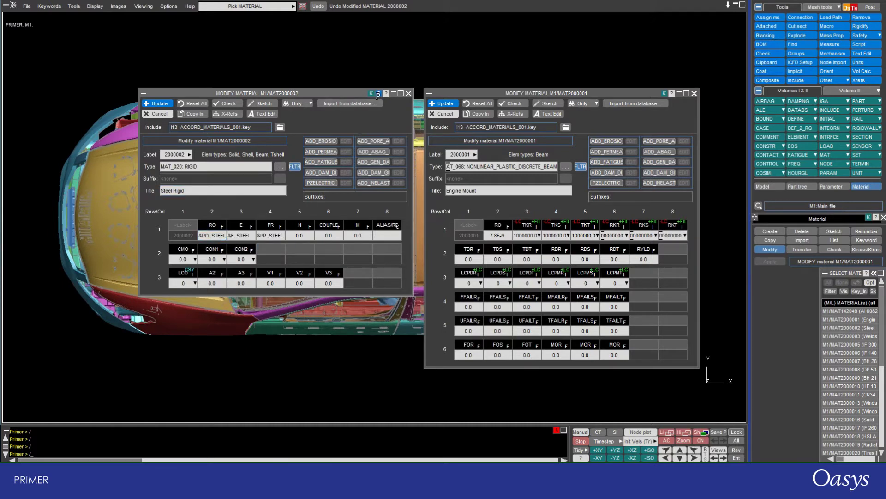
{"action": "left_click", "coordinate": [379, 94]}
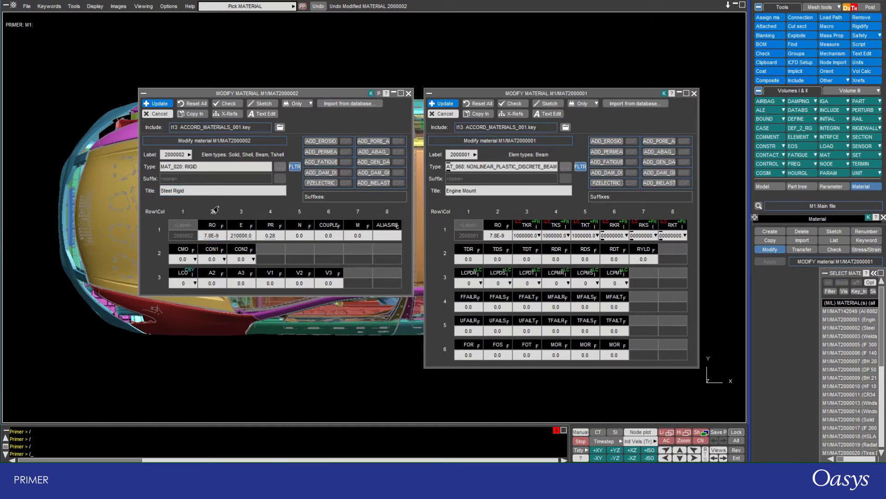
{"action": "left_click", "coordinate": [201, 237]}
Change Steel Rigid's PR from 0.28 to a fixed 0.29.
{"action": "mouse_move", "coordinate": [240, 241]}
{"action": "mouse_move", "coordinate": [272, 242]}
{"action": "key", "text": "BackSpace"}
{"action": "type", "text": "9"}
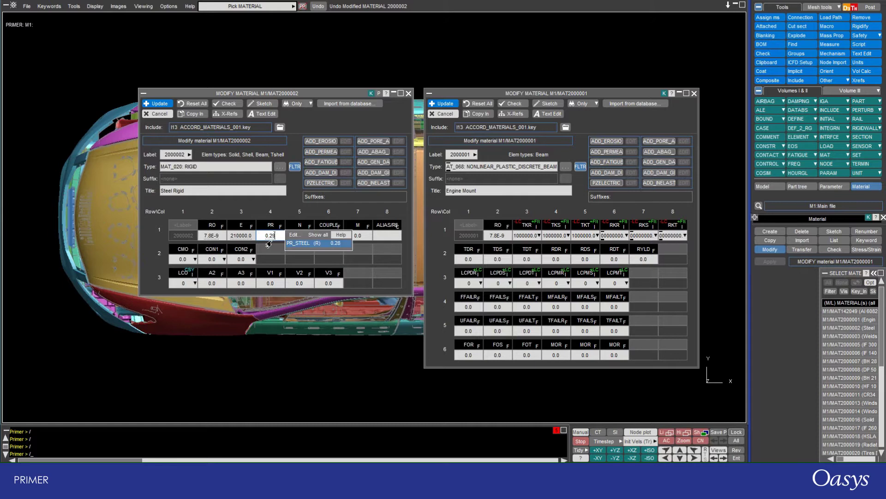
{"action": "key", "text": "Return"}
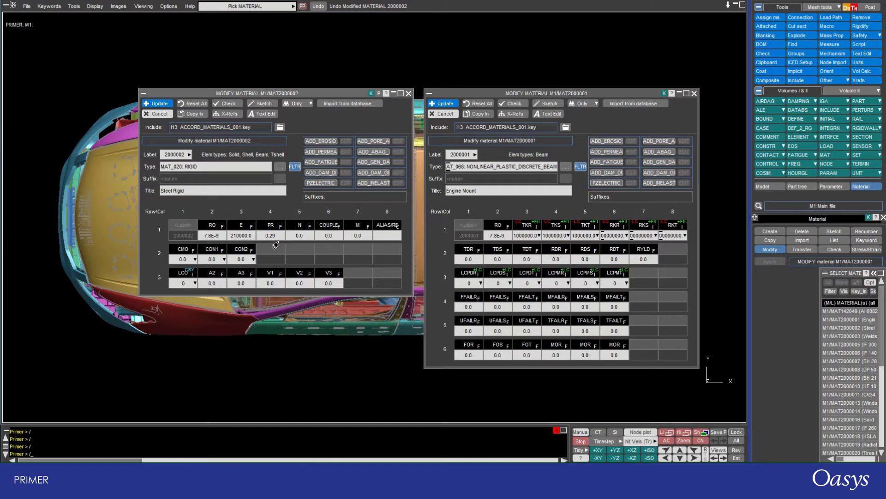
Enter &PR in Steel Rigid's PR cell and pick PR_STEEL, restoring 0.28.
{"action": "left_click", "coordinate": [266, 237]}
{"action": "type", "text": "&"}
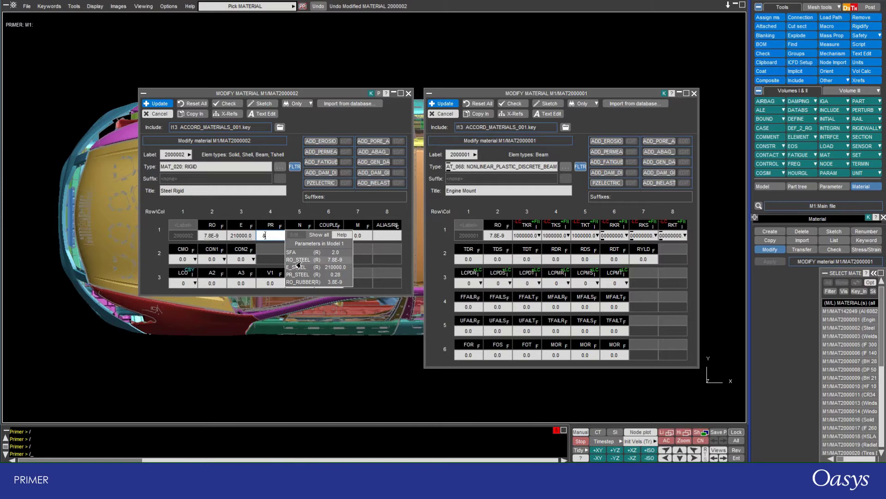
{"action": "type", "text": "PR"}
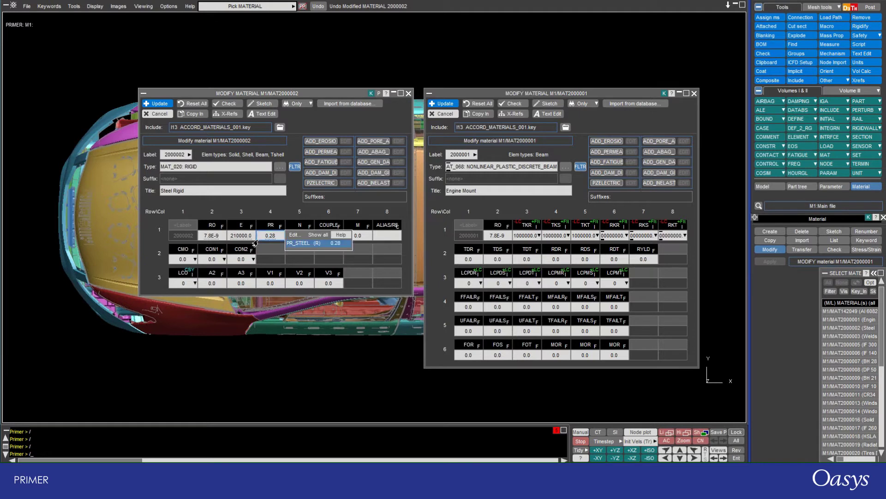
{"action": "left_click", "coordinate": [297, 253]}
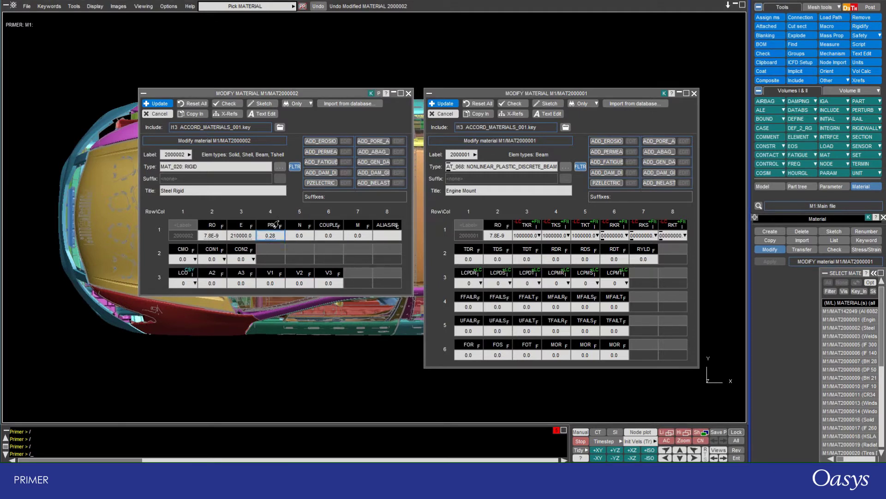
{"action": "mouse_move", "coordinate": [271, 240]}
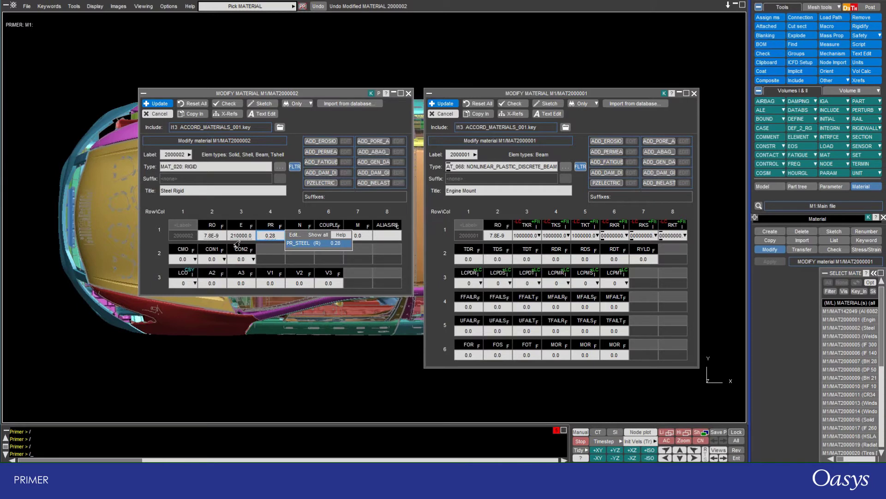
{"action": "mouse_move", "coordinate": [212, 237]}
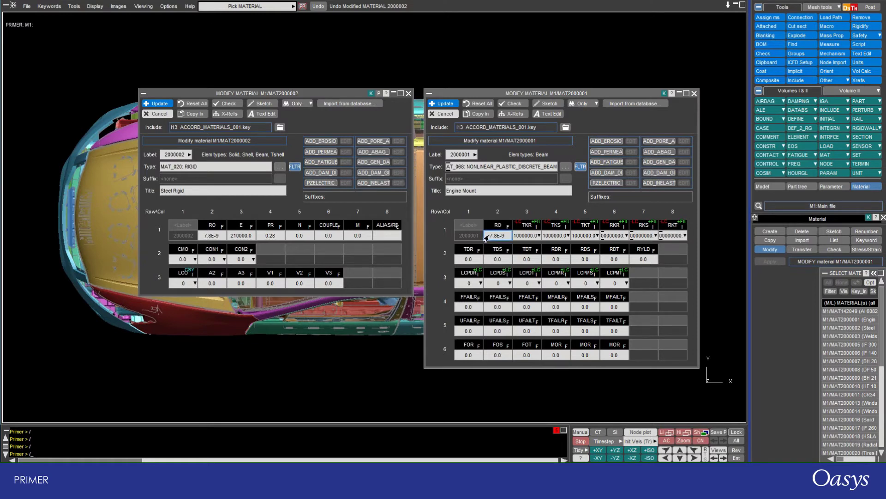
Replace Engine Mount's fixed RO of 7.8E-9 with a reference to RO_STEEL.
{"action": "left_click_drag", "start_coordinate": [486, 238], "coordinate": [505, 239]}
{"action": "type", "text": "&"}
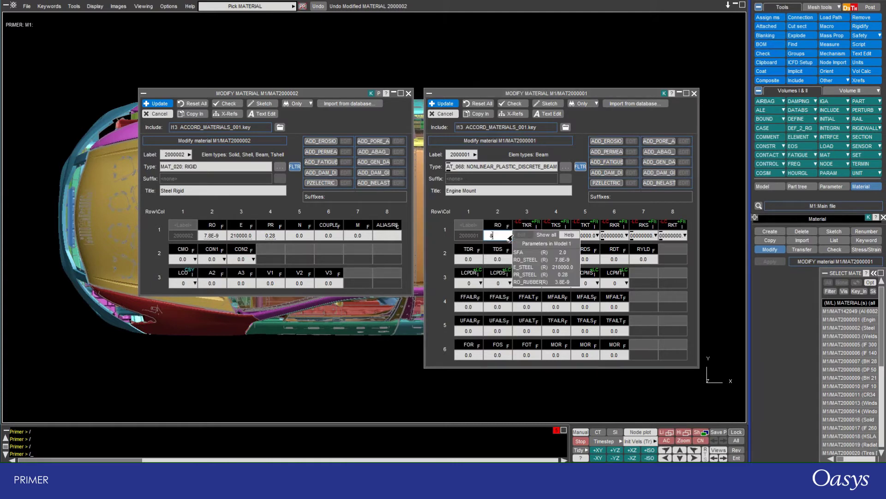
{"action": "type", "text": "RO"}
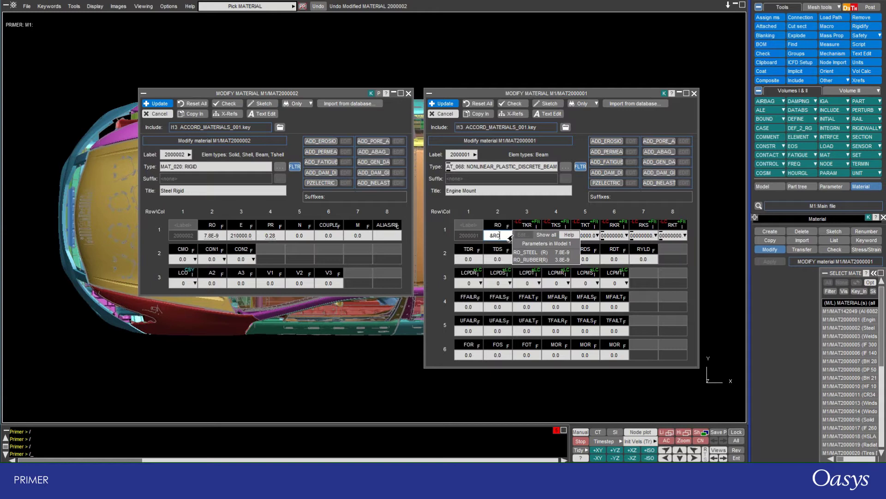
{"action": "type", "text": "_"}
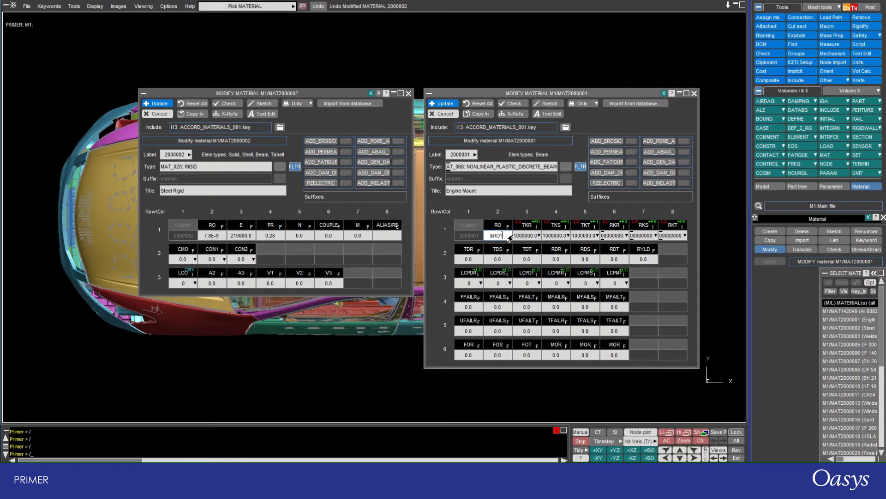
{"action": "type", "text": "RUBBER"}
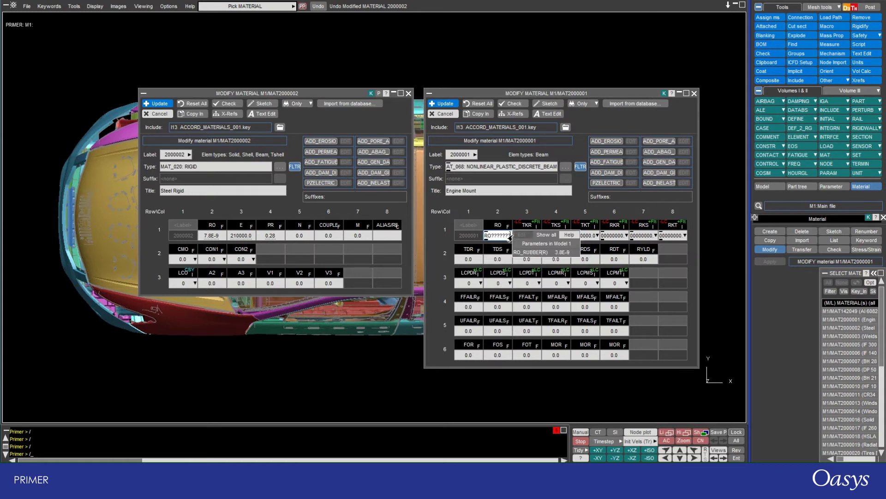
{"action": "key", "text": "BackSpace"}
{"action": "key", "text": "BackSpace"}
{"action": "key", "text": "BackSpace"}
{"action": "key", "text": "BackSpace"}
{"action": "key", "text": "BackSpace"}
{"action": "key", "text": "BackSpace"}
{"action": "type", "text": "STEEL"}
{"action": "key", "text": "BackSpace"}
{"action": "key", "text": "BackSpace"}
{"action": "key", "text": "BackSpace"}
{"action": "key", "text": "BackSpace"}
{"action": "key", "text": "BackSpace"}
{"action": "key", "text": "BackSpace"}
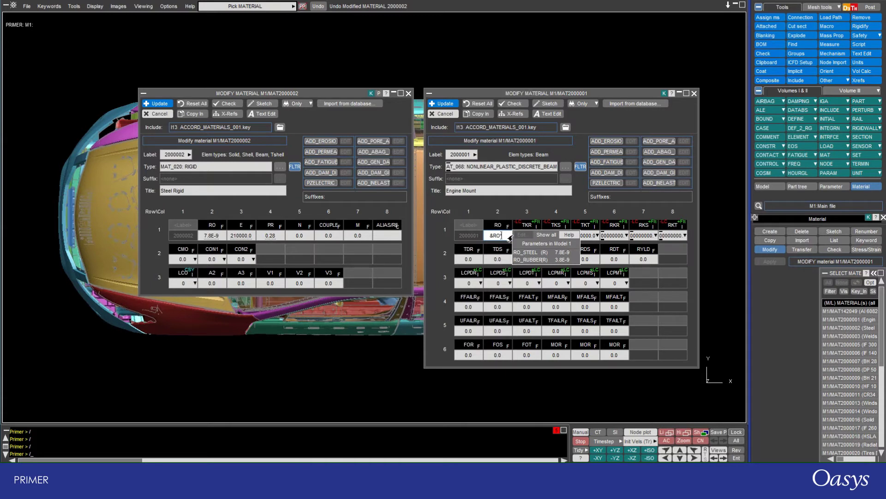
{"action": "type", "text": "_S"}
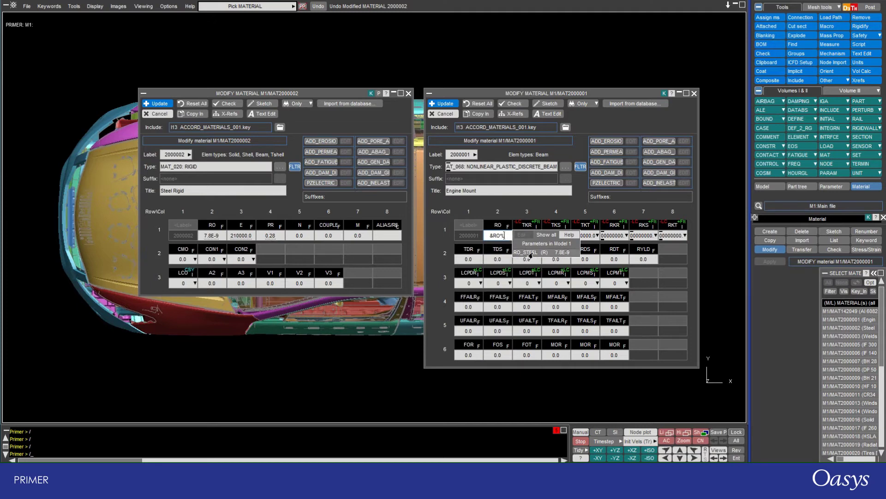
{"action": "left_click", "coordinate": [530, 252]}
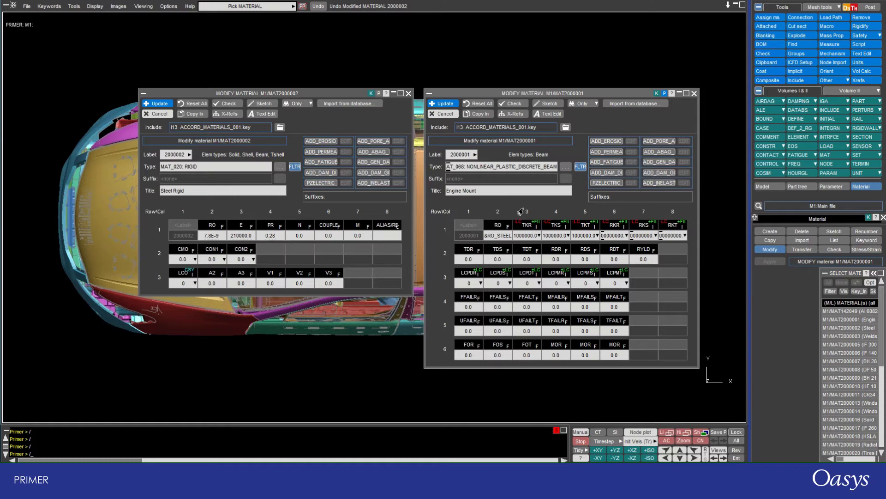
Enter &TK in Engine Mount's TKR, defining new parameter TK as floating-point 1000000.
{"action": "left_click", "coordinate": [554, 235]}
{"action": "left_click", "coordinate": [525, 237]}
{"action": "left_click", "coordinate": [533, 236]}
{"action": "left_click_drag", "start_coordinate": [513, 237], "coordinate": [536, 239]}
{"action": "type", "text": "&TK"}
{"action": "key", "text": "Return"}
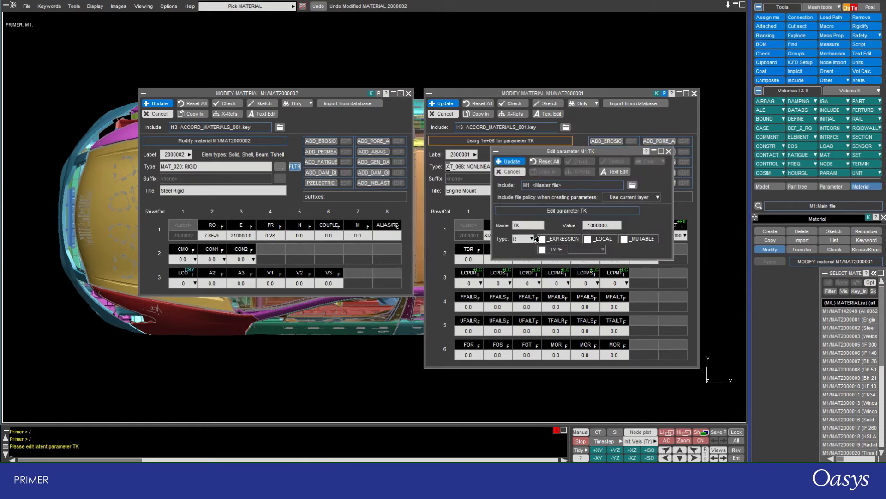
{"action": "left_click", "coordinate": [588, 226]}
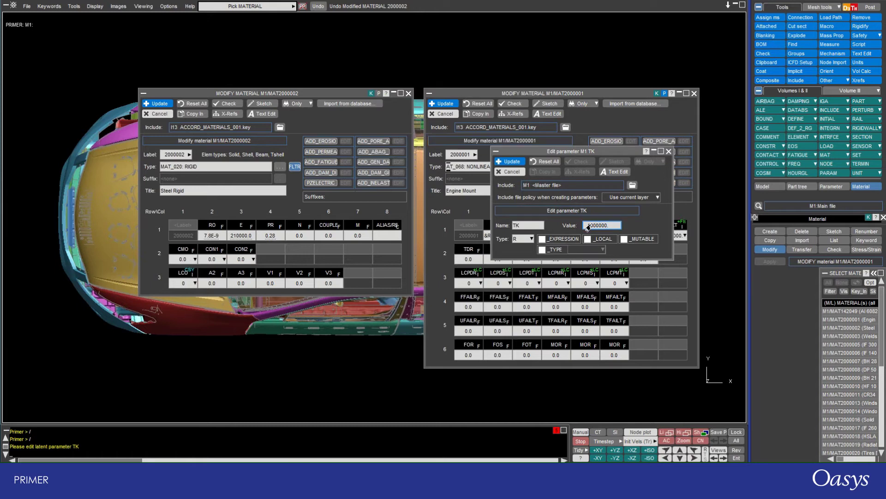
{"action": "key", "text": "BackSpace"}
{"action": "left_click", "coordinate": [528, 240]}
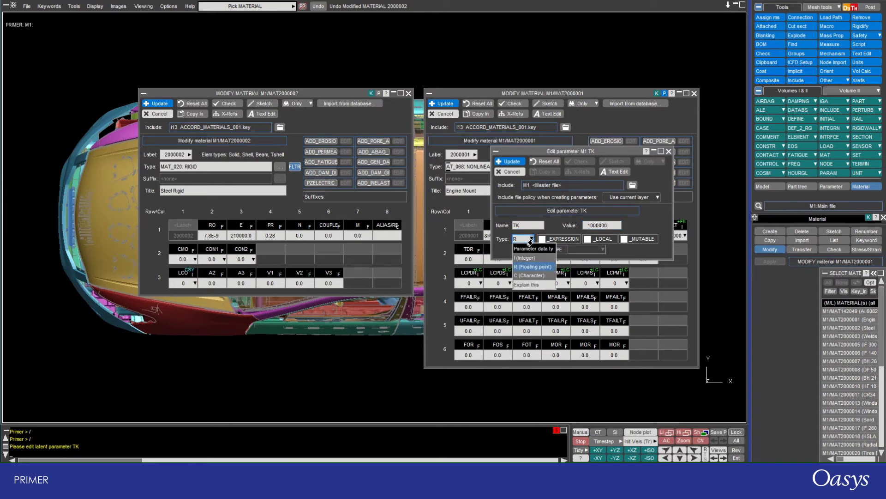
{"action": "left_click", "coordinate": [528, 267]}
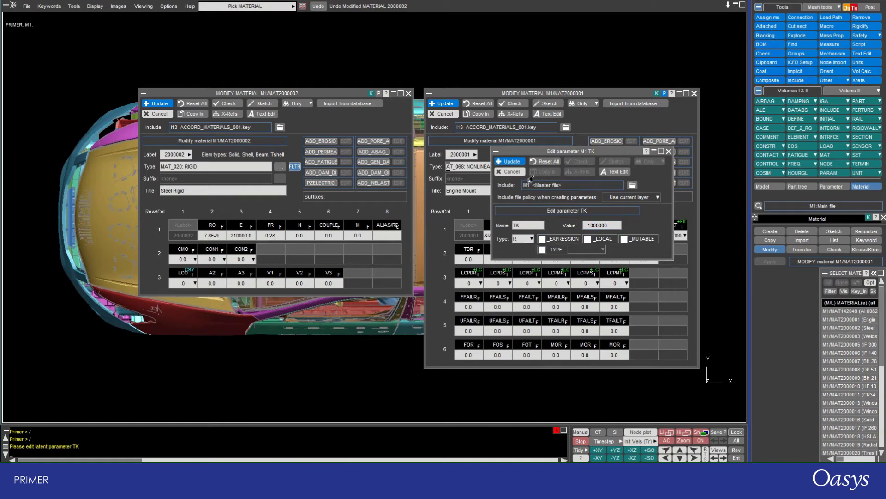
Create parameter TK and make Engine Mount's TKS reference it.
{"action": "left_click", "coordinate": [508, 162]}
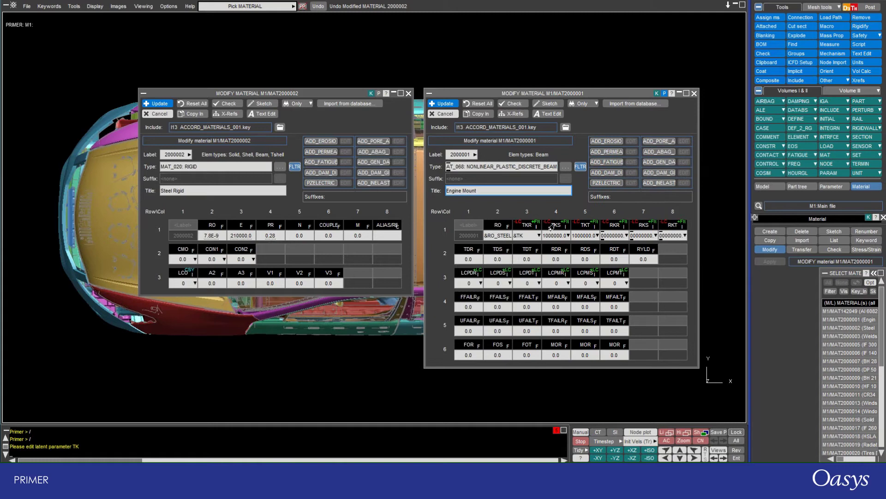
{"action": "mouse_move", "coordinate": [524, 240]}
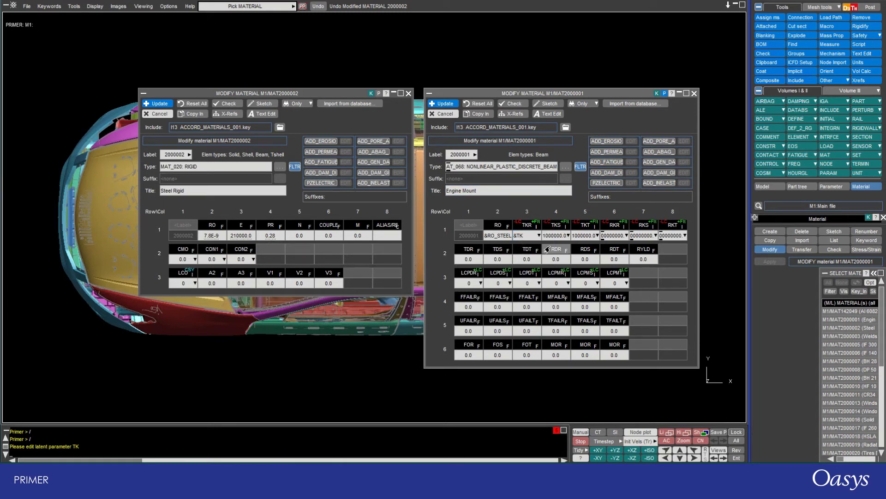
{"action": "left_click", "coordinate": [558, 236]}
{"action": "left_click", "coordinate": [560, 238]}
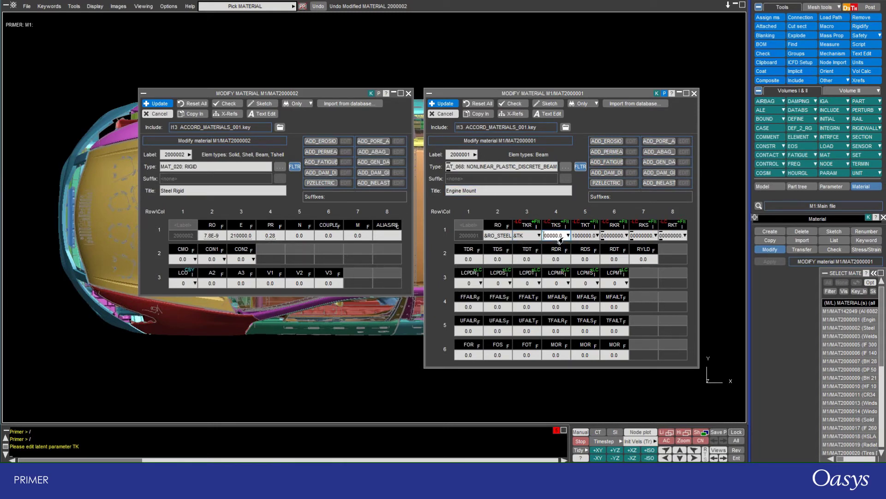
{"action": "key", "text": "Delete"}
{"action": "key", "text": "Delete"}
{"action": "key", "text": "Delete"}
{"action": "key", "text": "Delete"}
{"action": "key", "text": "Delete"}
{"action": "key", "text": "Delete"}
{"action": "key", "text": "Delete"}
{"action": "type", "text": "&T"}
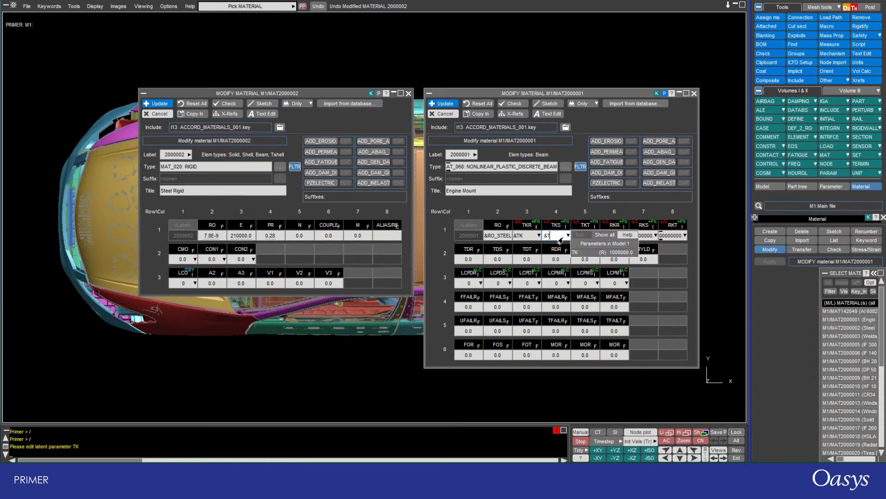
{"action": "left_click", "coordinate": [576, 254]}
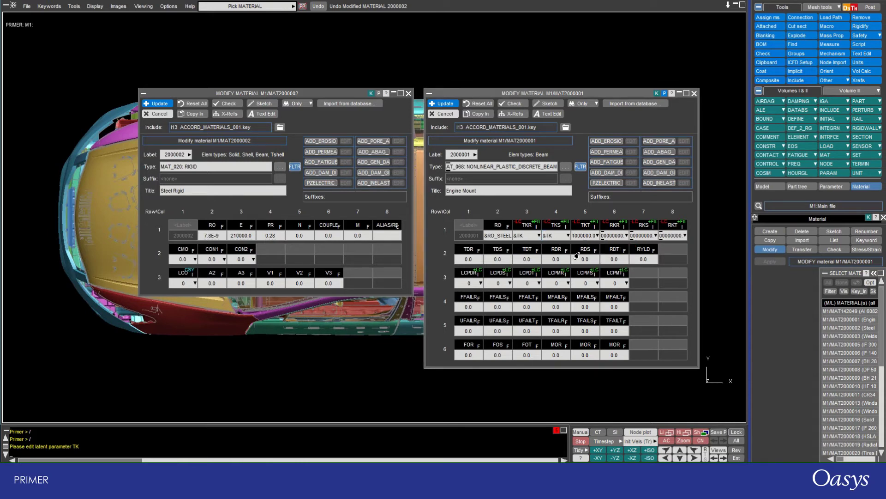
Make Engine Mount's TKT stiffness reference &TK as well.
{"action": "double_click", "coordinate": [585, 236]}
{"action": "key", "text": "Delete"}
{"action": "type", "text": "&TK"}
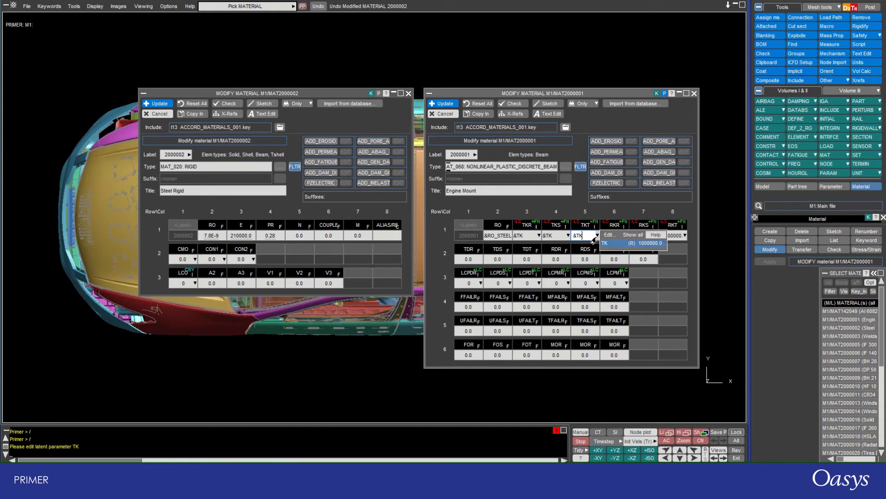
{"action": "key", "text": "Return"}
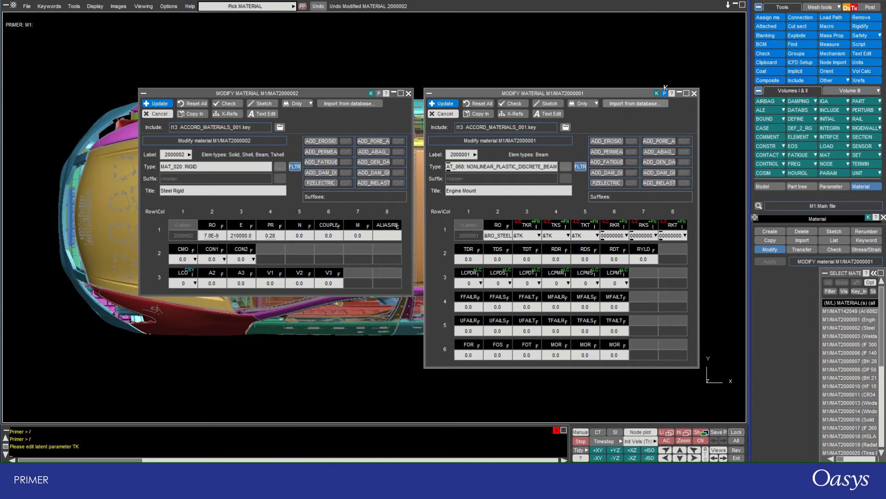
{"action": "left_click", "coordinate": [665, 93]}
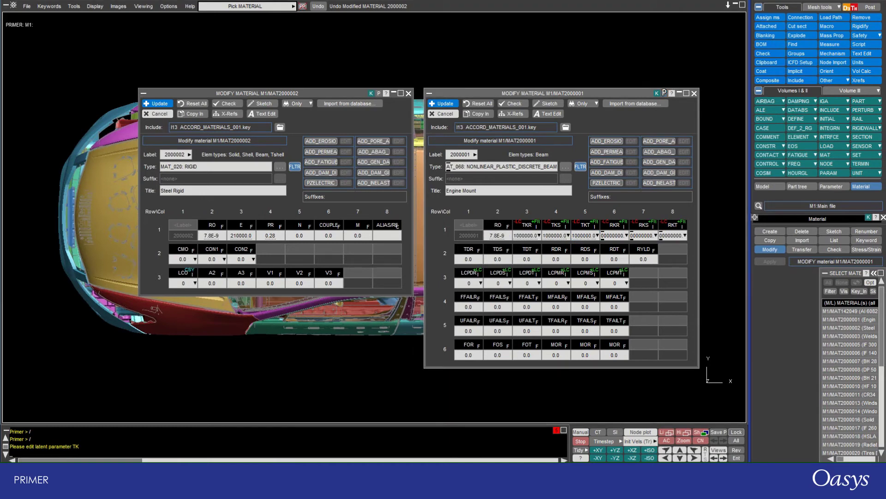
{"action": "left_click", "coordinate": [665, 92]}
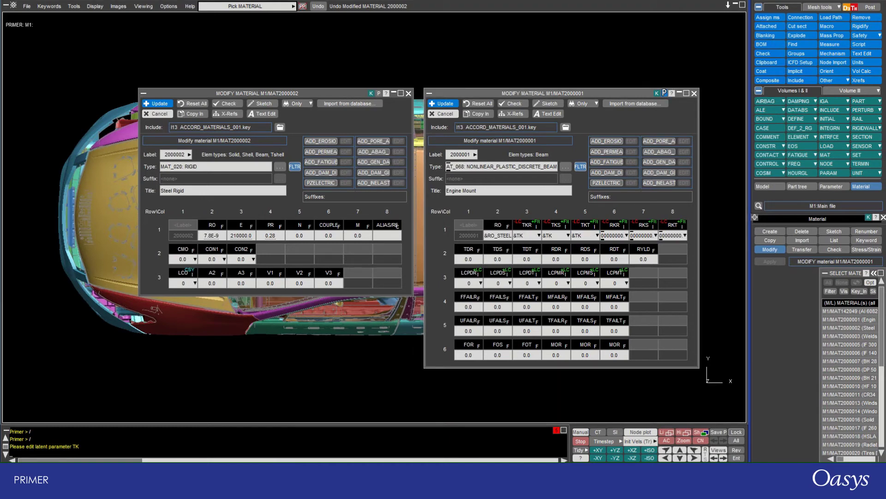
{"action": "left_click", "coordinate": [665, 93]}
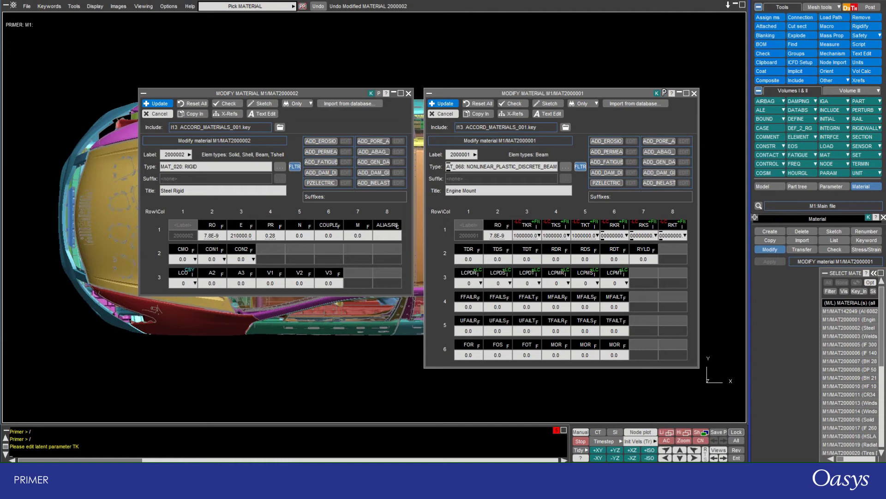
{"action": "left_click", "coordinate": [664, 92]}
{"action": "right_click", "coordinate": [486, 236]}
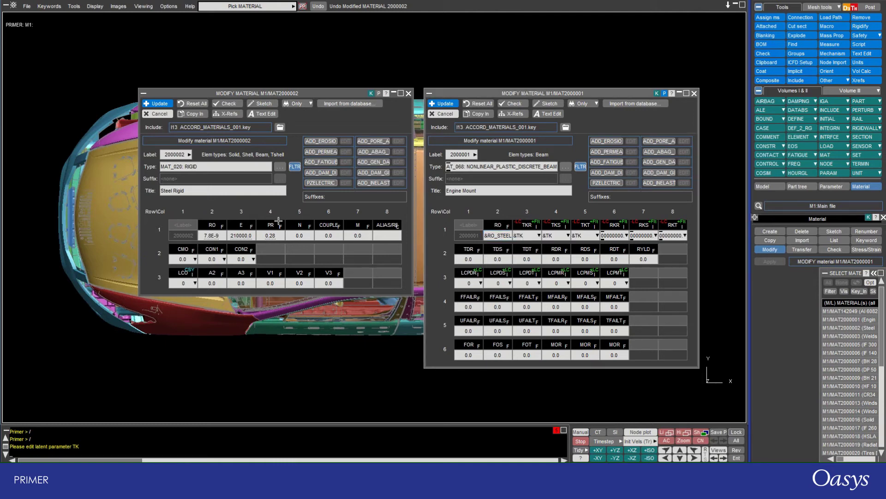
Inspect the parameters behind the Steel Rigid and Engine Mount density fields.
{"action": "left_click", "coordinate": [212, 236]}
{"action": "right_click", "coordinate": [223, 236]}
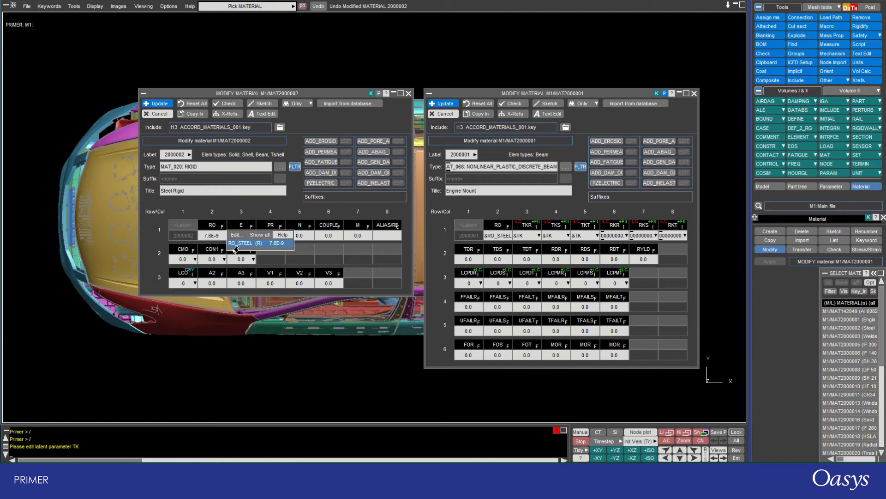
{"action": "left_click", "coordinate": [490, 235]}
{"action": "right_click", "coordinate": [489, 234]}
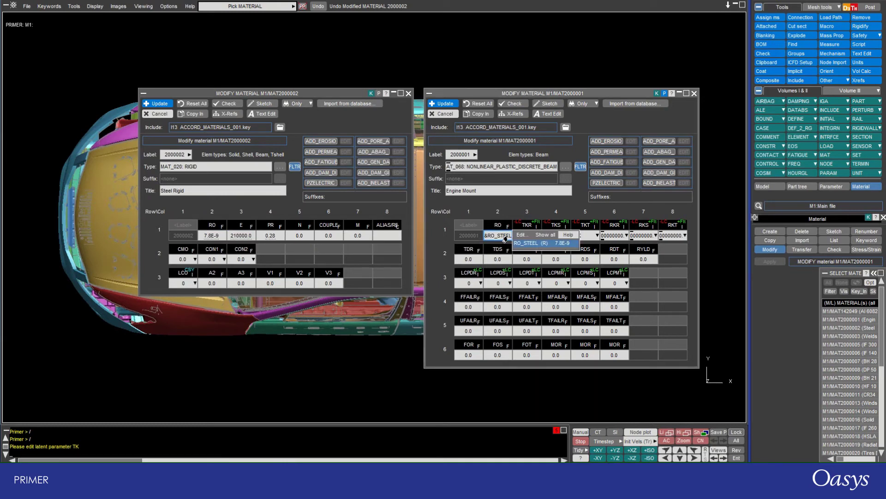
Rename parameter RO_STEEL to RO and apply the update.
{"action": "left_click", "coordinate": [520, 235]}
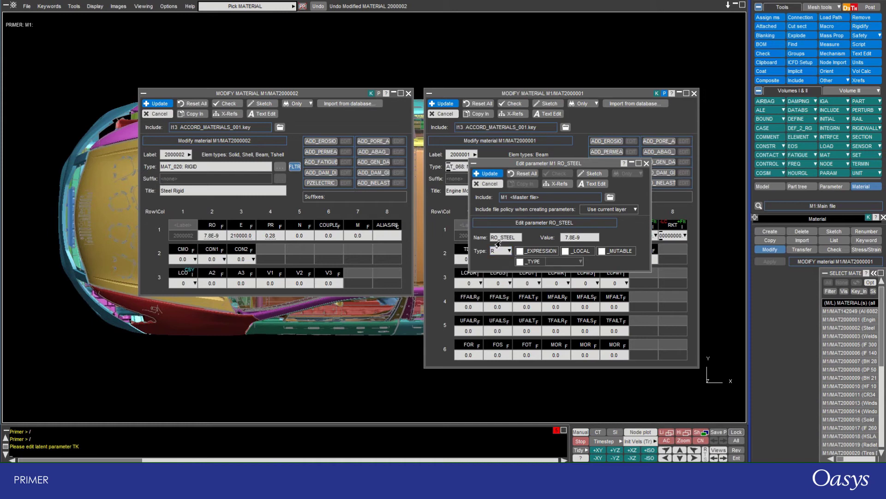
{"action": "left_click", "coordinate": [496, 239]}
{"action": "left_click_drag", "start_coordinate": [498, 238], "coordinate": [517, 238]}
{"action": "key", "text": "BackSpace"}
{"action": "key", "text": "BackSpace"}
{"action": "key", "text": "Return"}
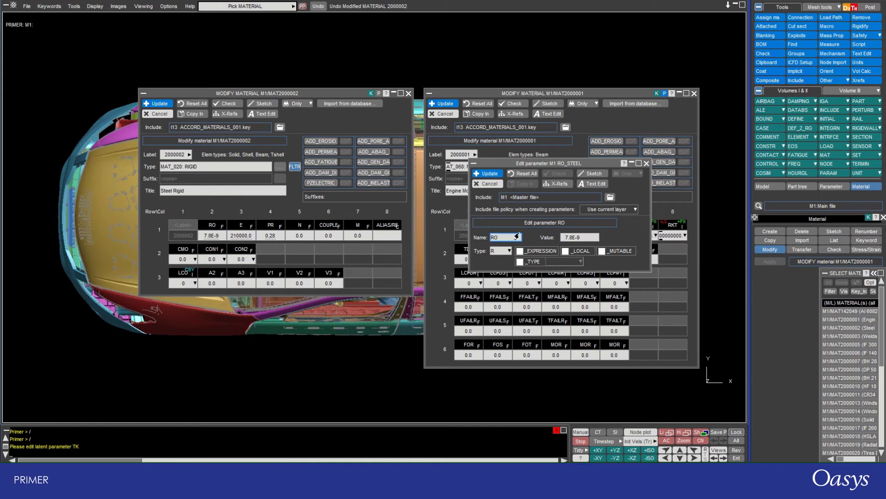
{"action": "left_click", "coordinate": [485, 174]}
{"action": "left_click", "coordinate": [493, 235]}
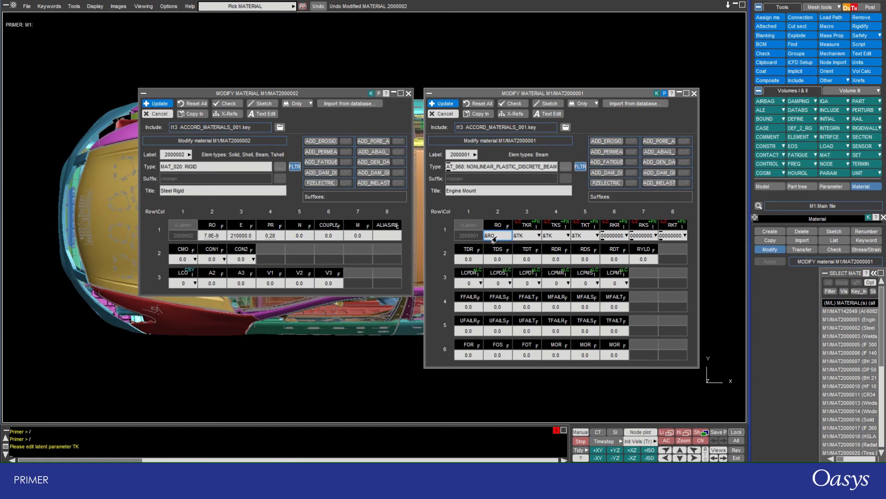
Point Steel Rigid's density at the renamed parameter RO.
{"action": "left_click", "coordinate": [209, 236]}
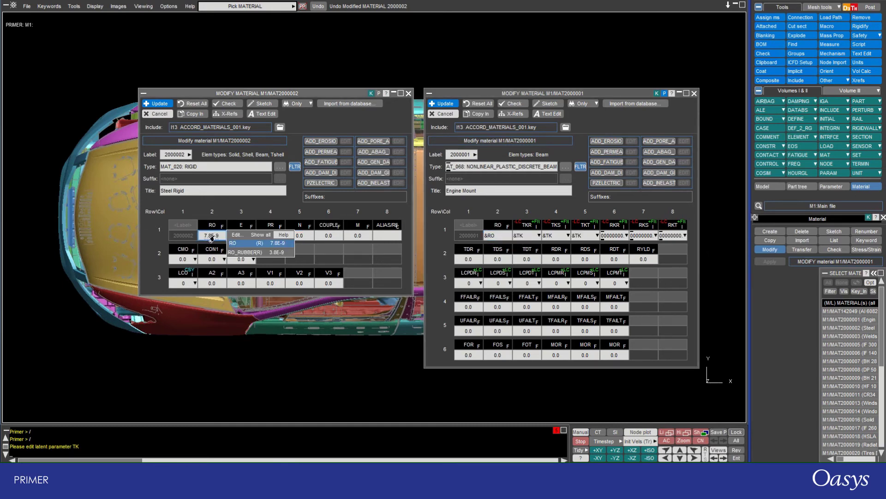
{"action": "key", "text": "Return"}
{"action": "left_click", "coordinate": [376, 94]}
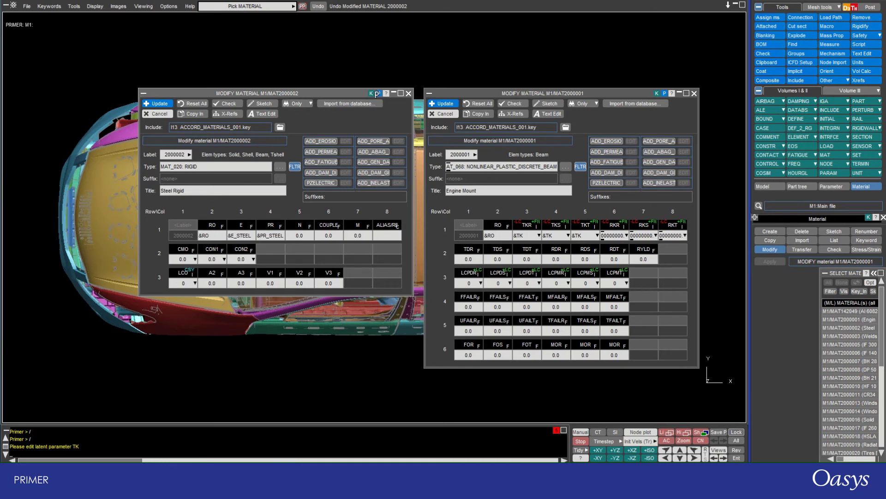
{"action": "left_click", "coordinate": [206, 236]}
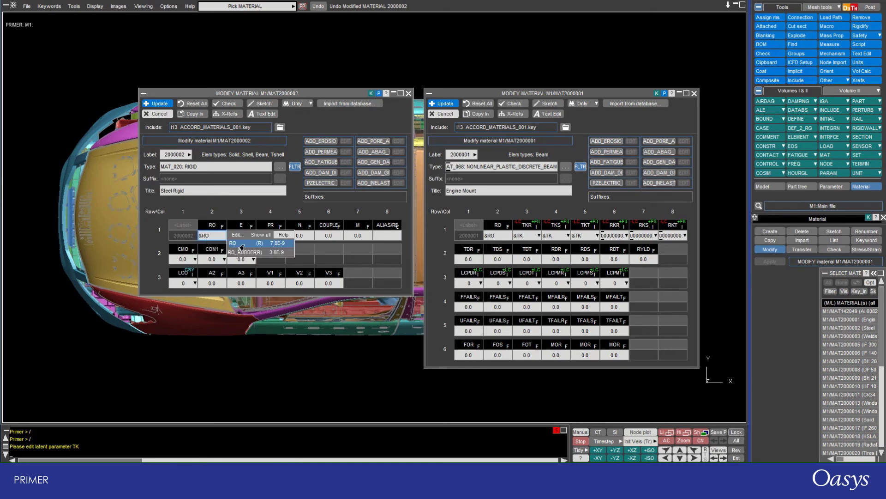
{"action": "left_click", "coordinate": [240, 243]}
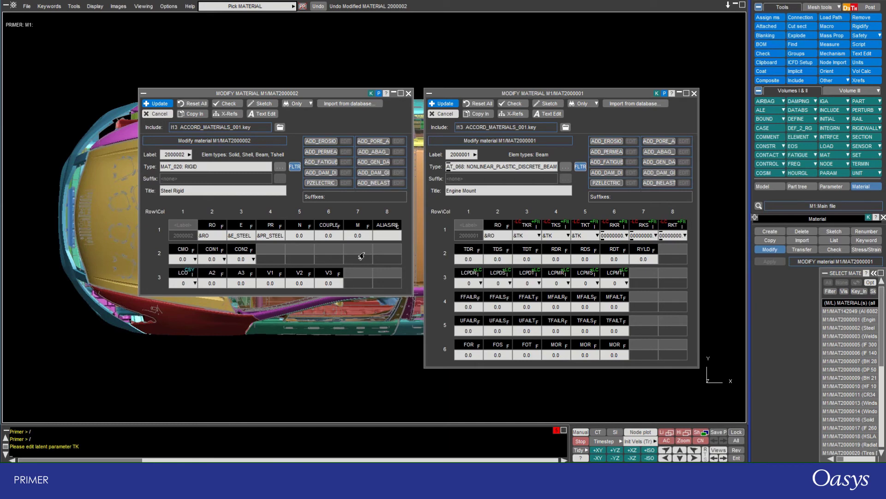
Open the MODIFY PARAMETER list and view RO's usage, referenced by one material.
{"action": "left_click", "coordinate": [827, 187]}
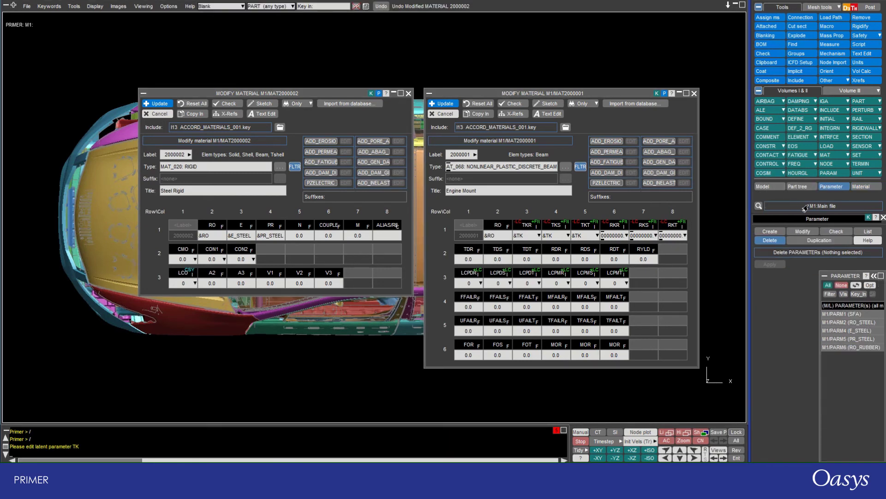
{"action": "left_click", "coordinate": [803, 231]}
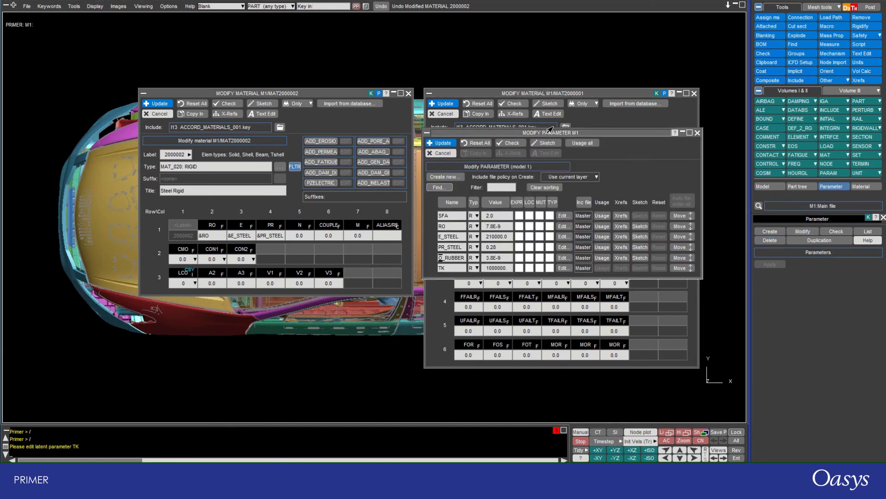
{"action": "left_click_drag", "start_coordinate": [531, 133], "coordinate": [441, 120]}
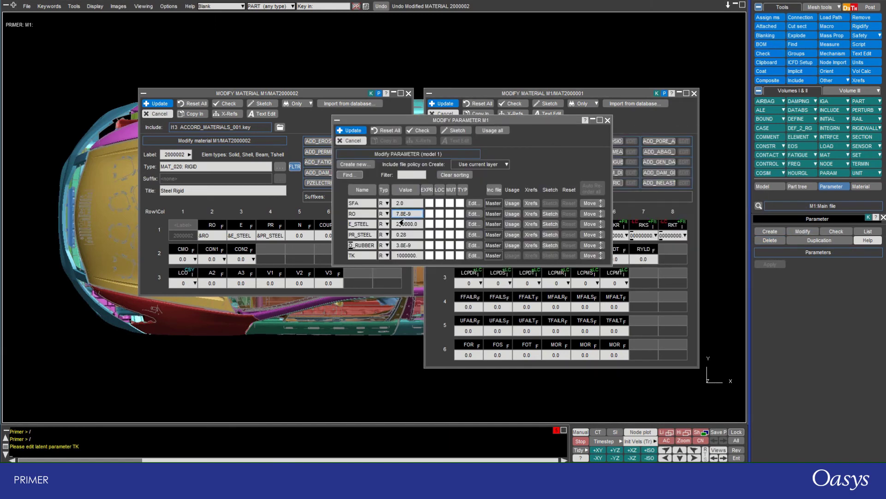
{"action": "left_click", "coordinate": [511, 213]}
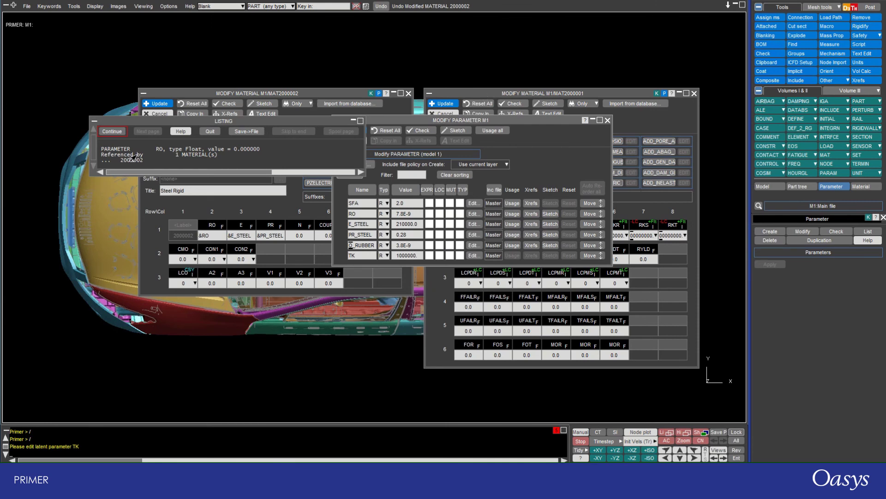
{"action": "left_click", "coordinate": [112, 131]}
Move the Engine Mount window right and the parameter list up-left so neither overlaps.
{"action": "left_click", "coordinate": [462, 92]}
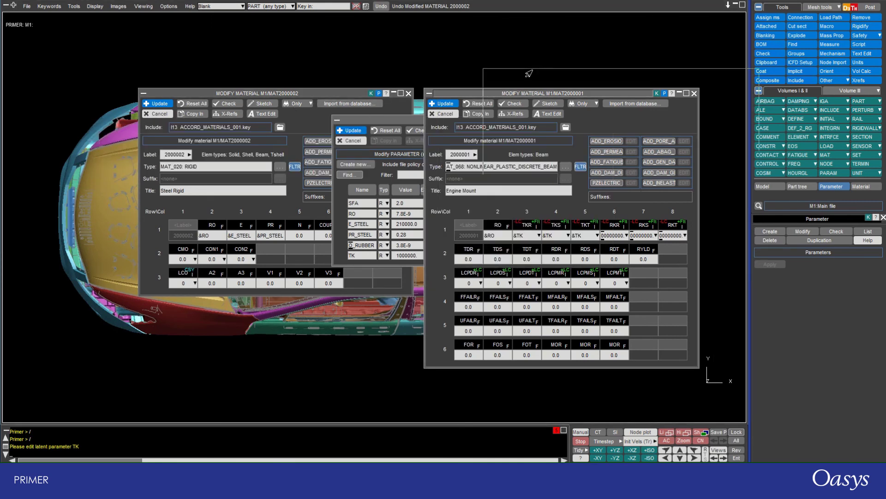
{"action": "left_click_drag", "start_coordinate": [615, 96], "coordinate": [798, 100]}
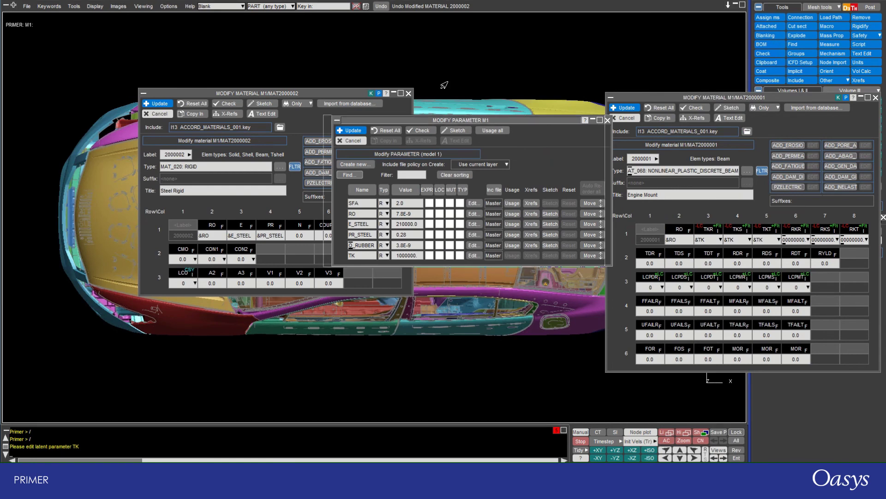
{"action": "left_click_drag", "start_coordinate": [525, 121], "coordinate": [465, 89]}
{"action": "left_click_drag", "start_coordinate": [659, 101], "coordinate": [611, 86]}
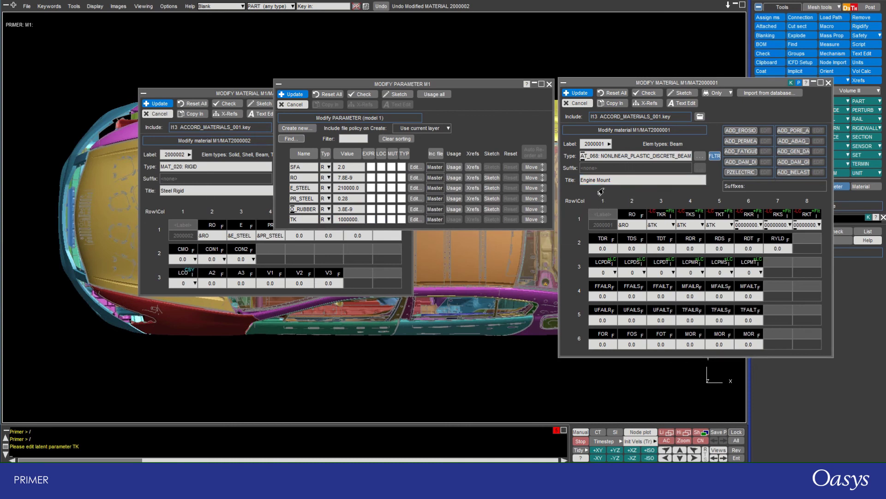
Update material 2000001, then list TK's usage, referenced by material 2000001.
{"action": "left_click", "coordinate": [578, 92]}
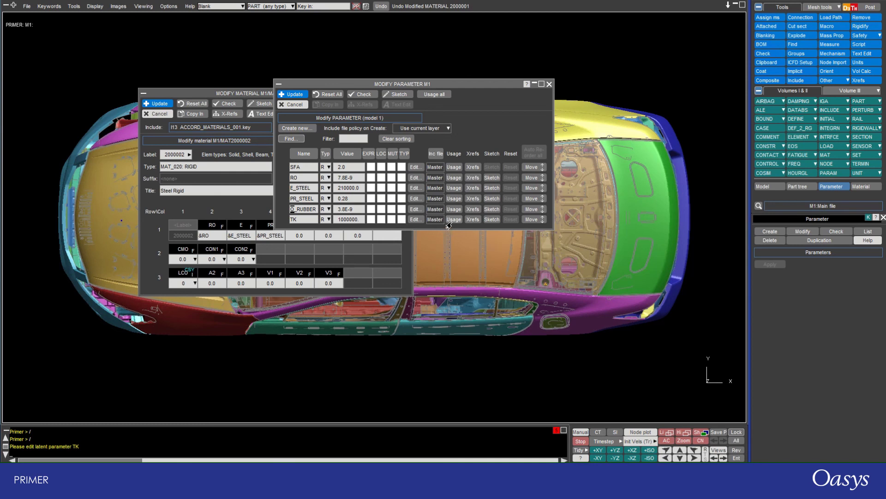
{"action": "left_click", "coordinate": [451, 220]}
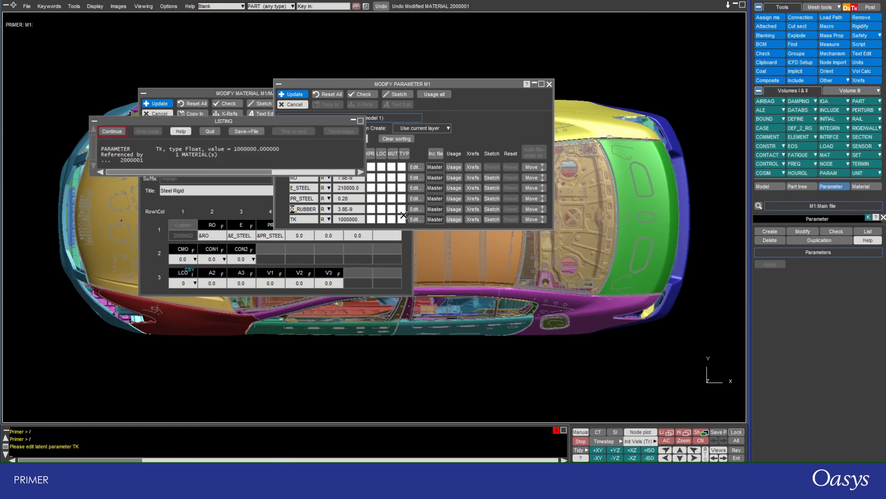